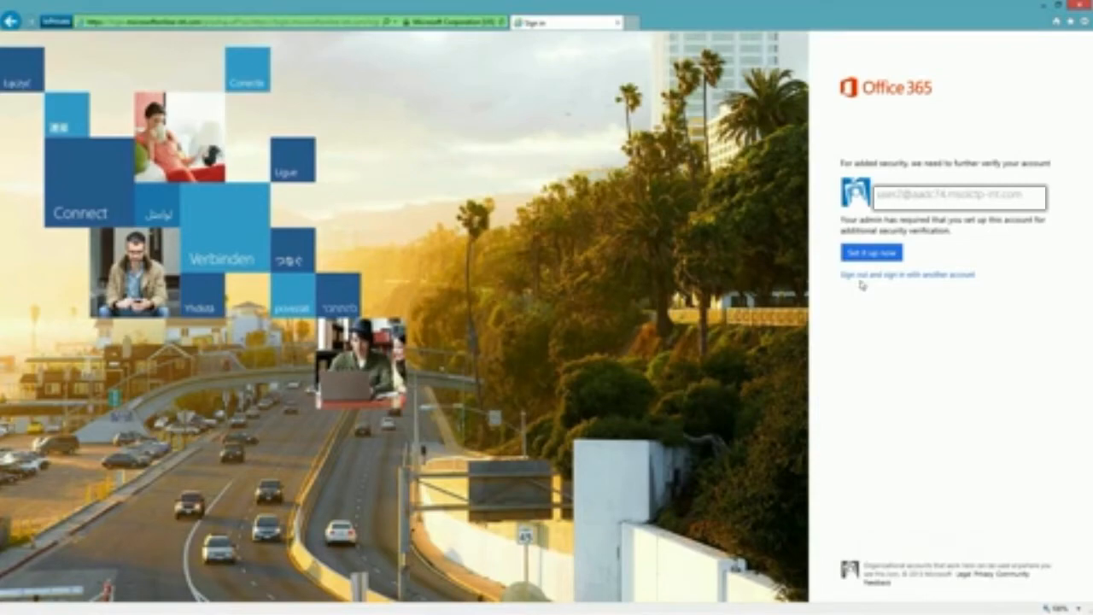
Step: Start setting up the additional security verification required for the Office 365 account
left_click(850, 254)
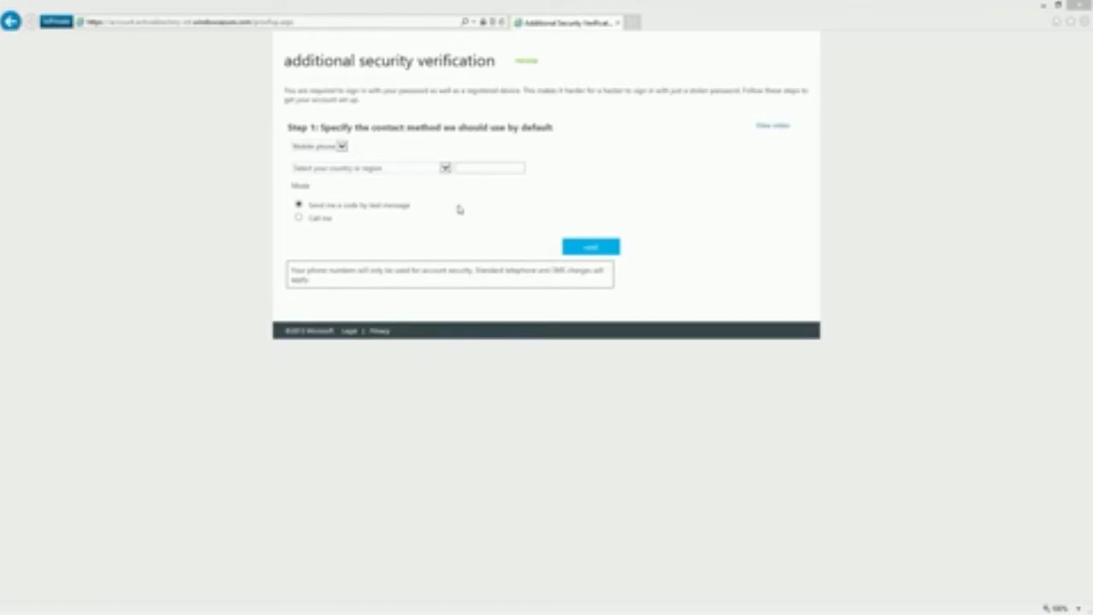
Step: Try Office phone and Mobile app as the default contact method and open the mobile app's configuration
left_click(343, 147)
left_click(344, 147)
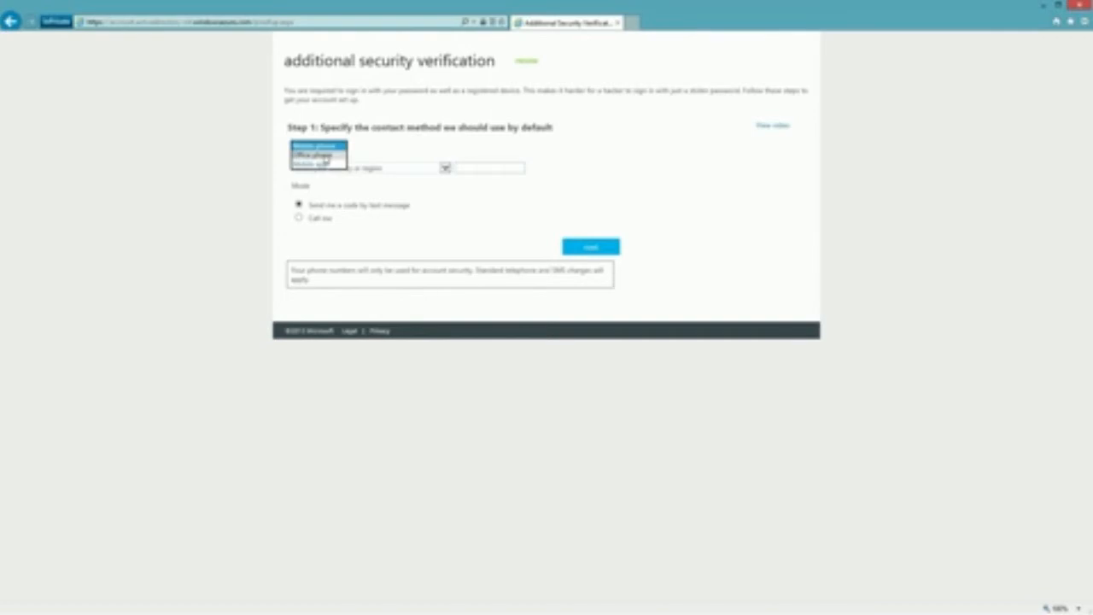
left_click(330, 158)
left_click(340, 147)
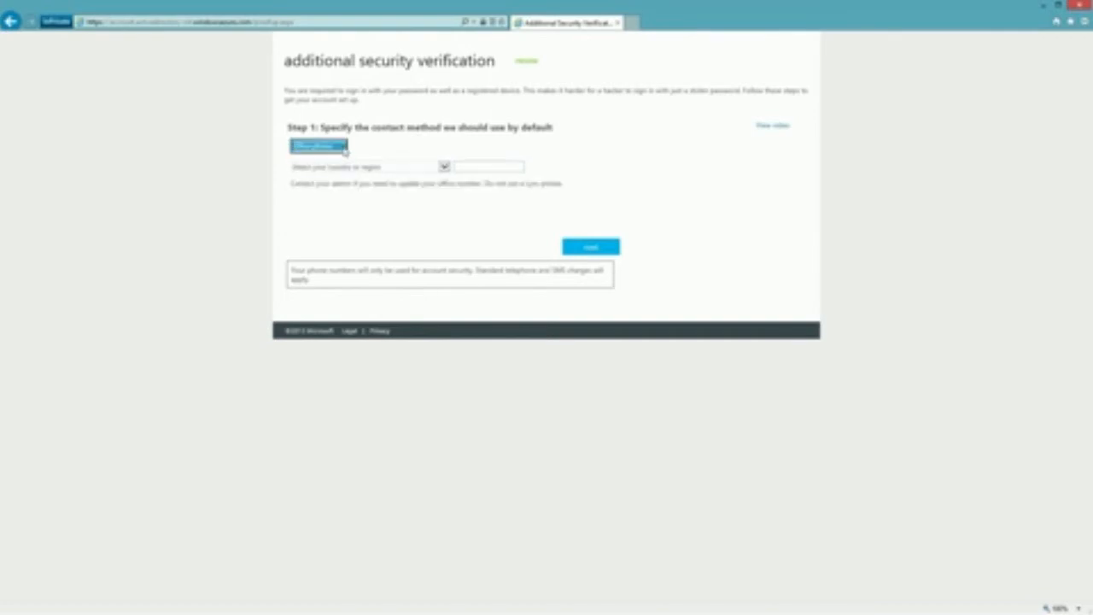
left_click(325, 156)
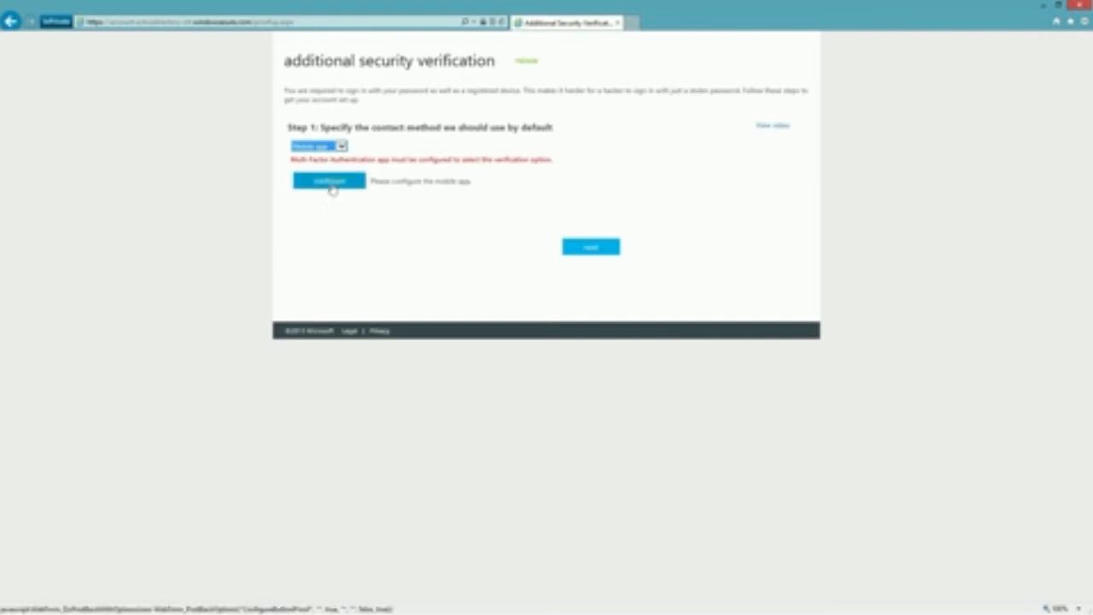
left_click(332, 184)
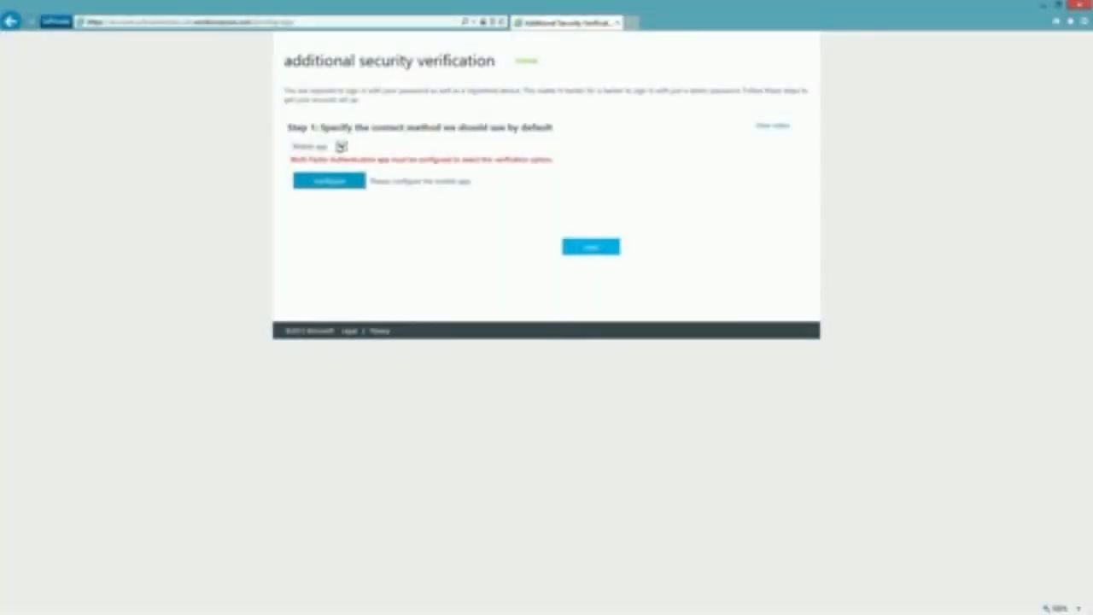
Step: Submit Mobile phone as the default contact method, with United States (+1), the mobile number and the Call me mode
left_click(335, 145)
left_click(316, 128)
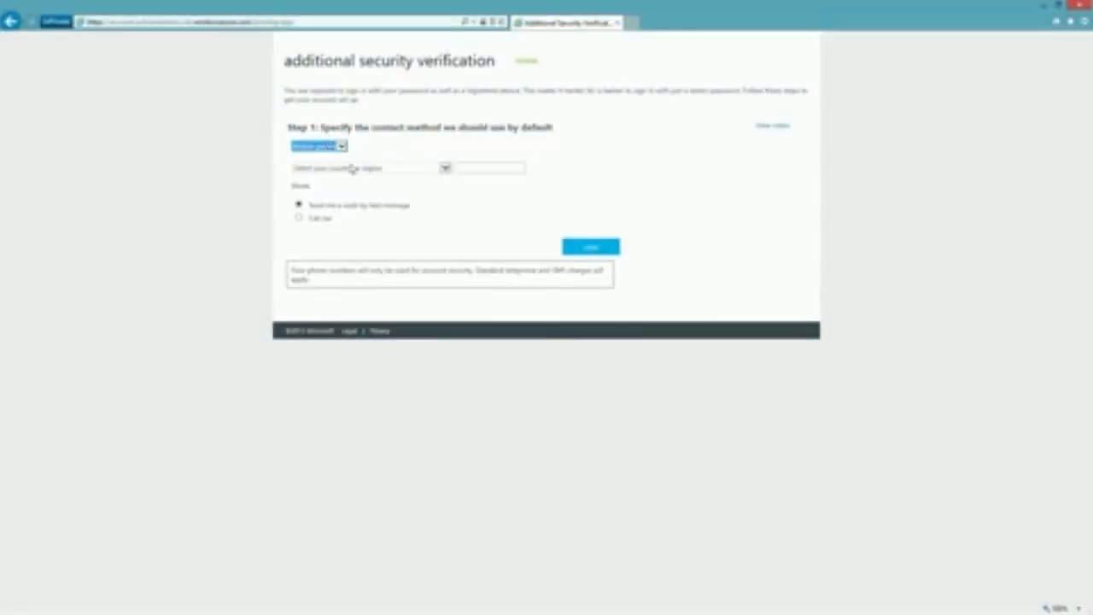
left_click(357, 170)
left_click(351, 177)
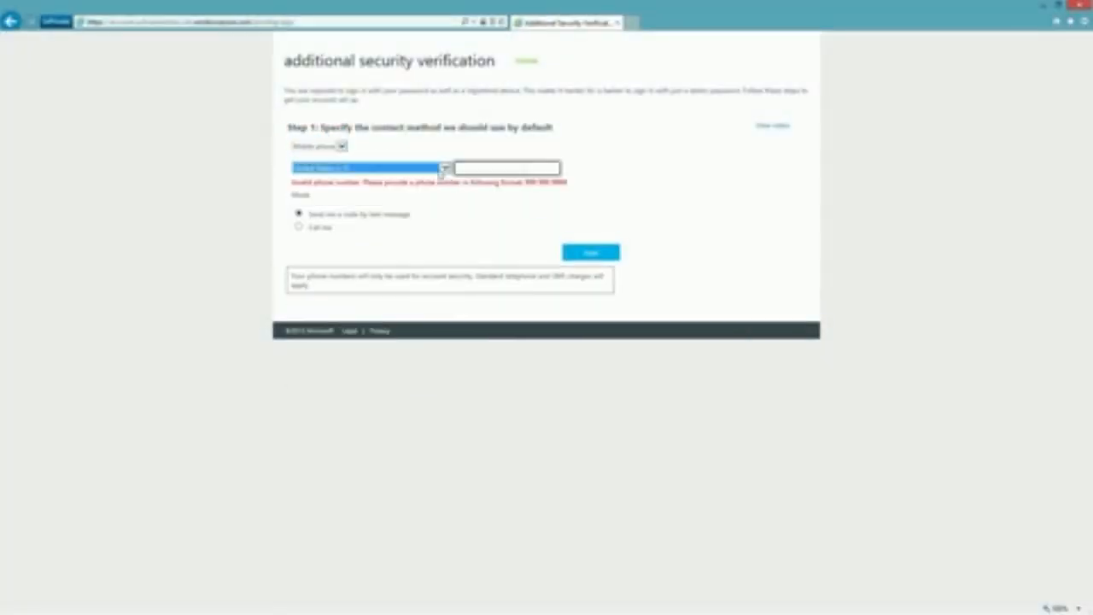
left_click(468, 168)
type("425 55")
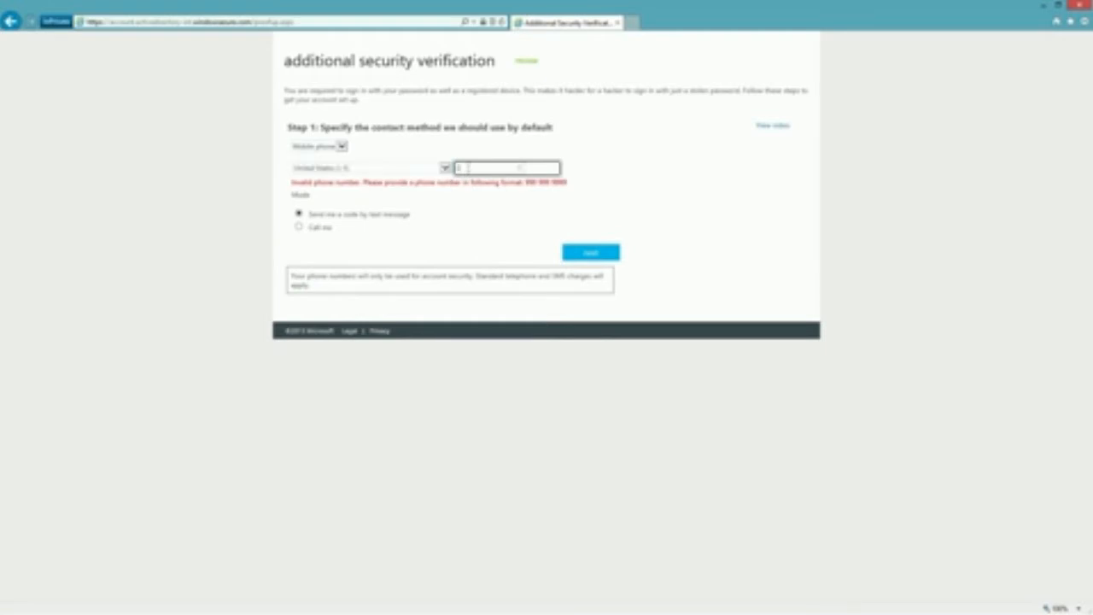
type("234")
left_click(299, 219)
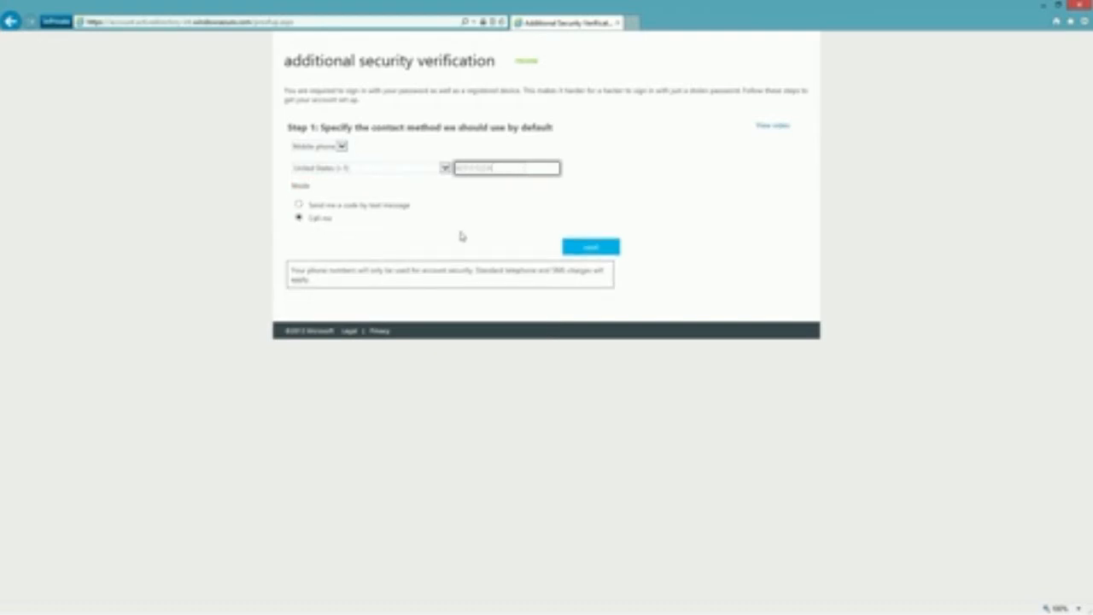
left_click(589, 247)
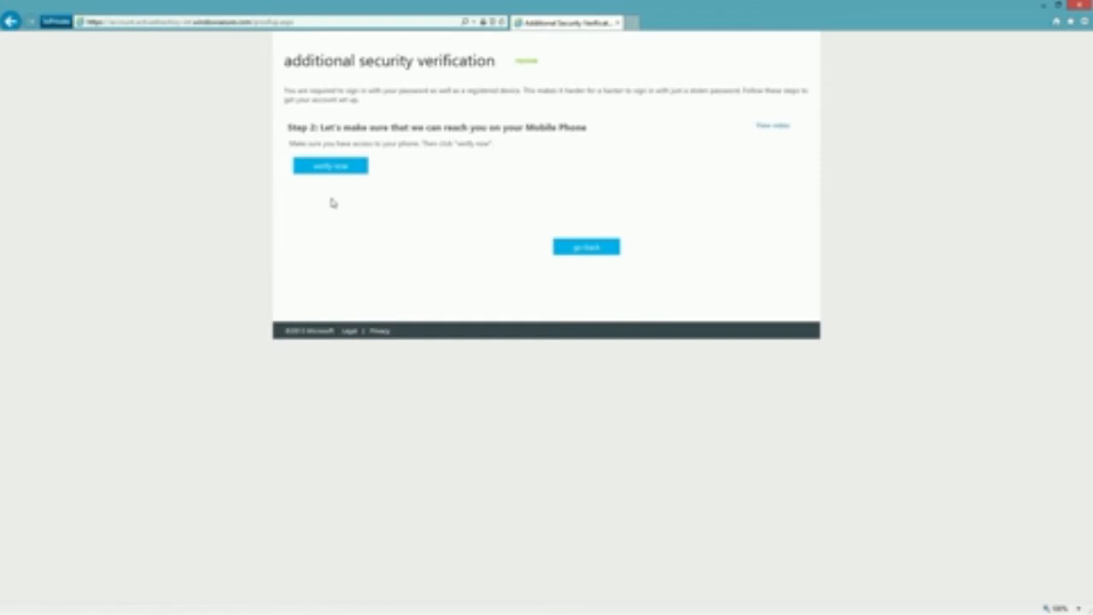
Step: Verify that the mobile phone can be reached and proceed to the app password stage
left_click(335, 170)
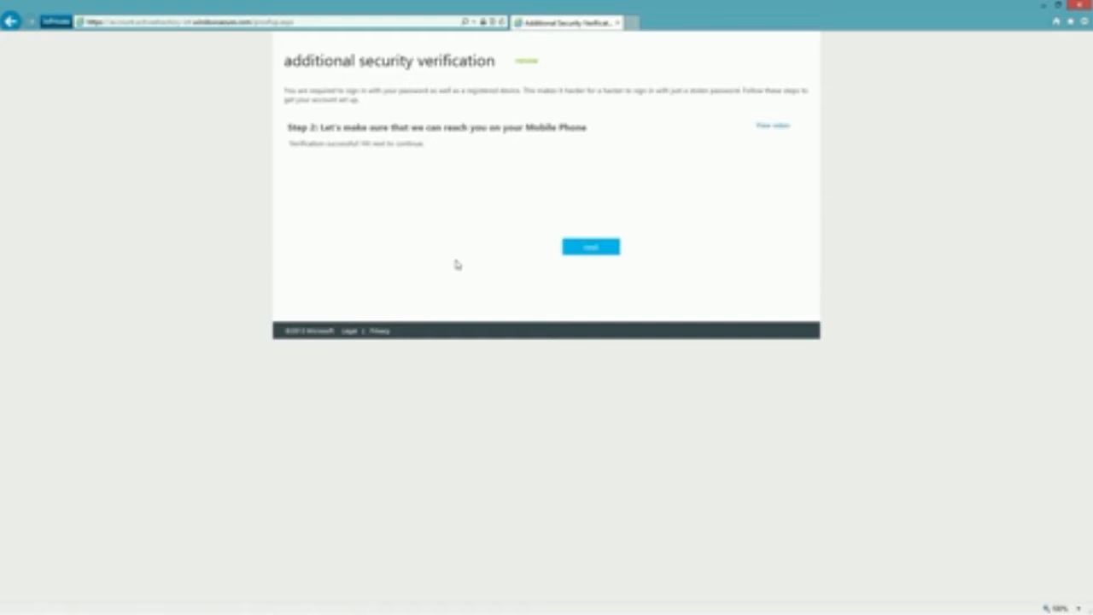
left_click(600, 250)
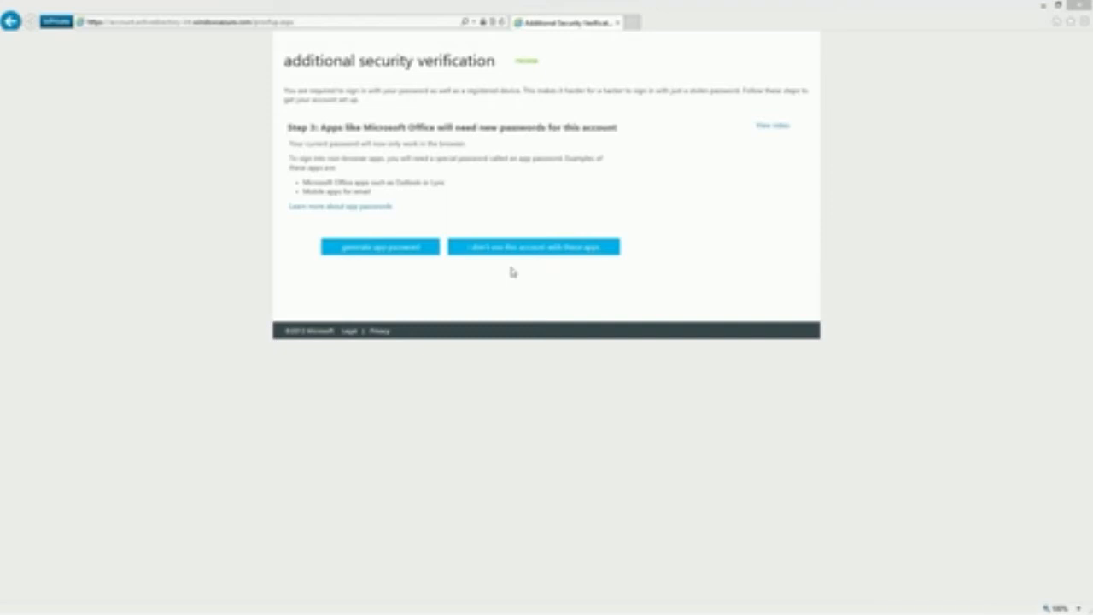
Step: Generate the initial app password and copy it to the clipboard, allowing the webpage clipboard access
left_click(381, 252)
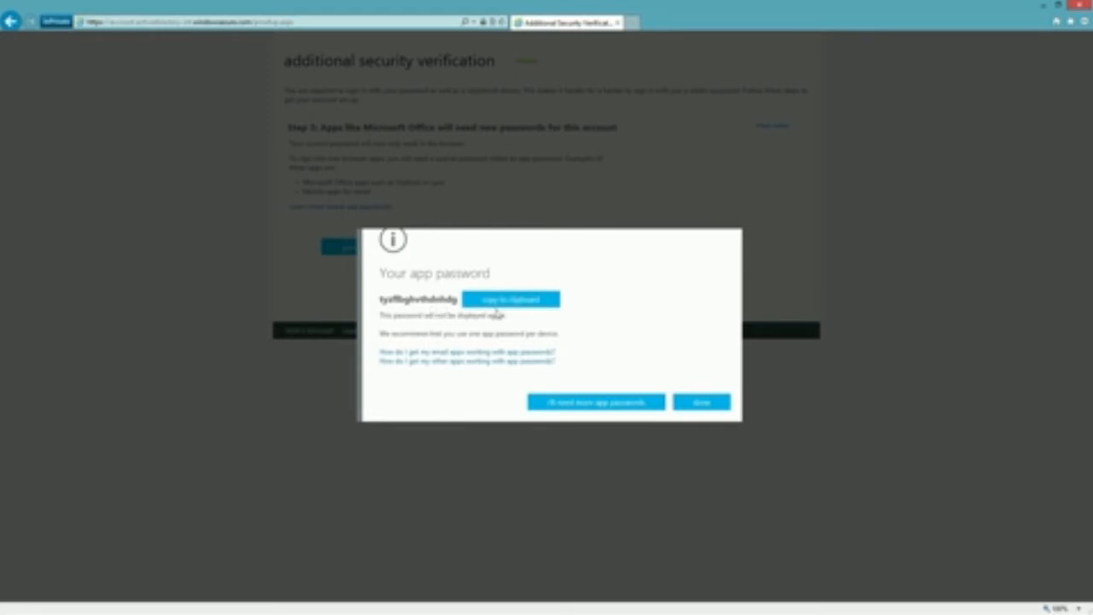
left_click(504, 302)
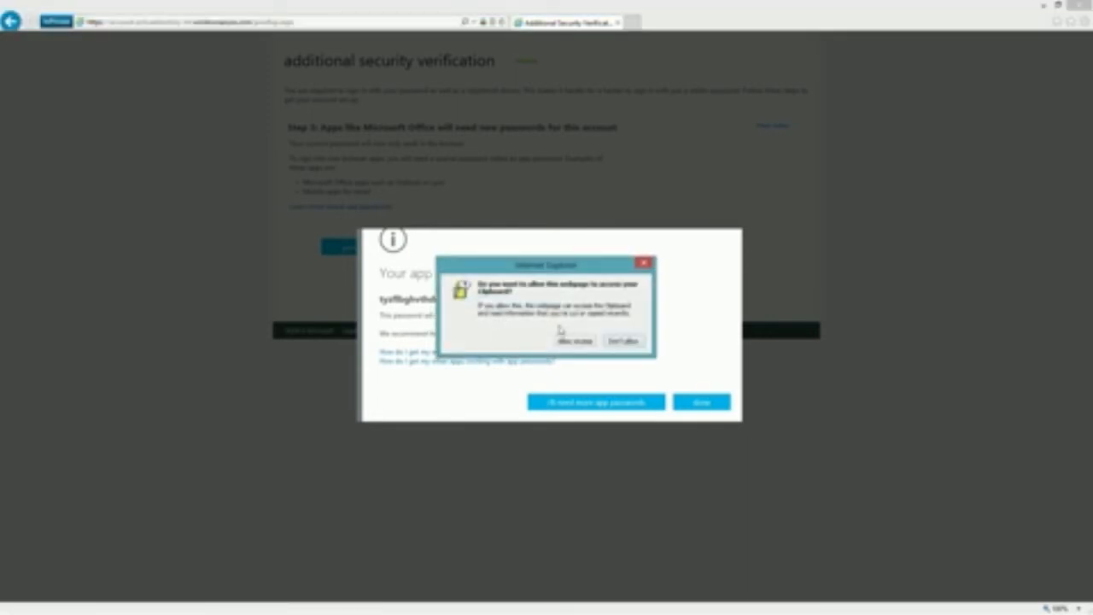
left_click(578, 340)
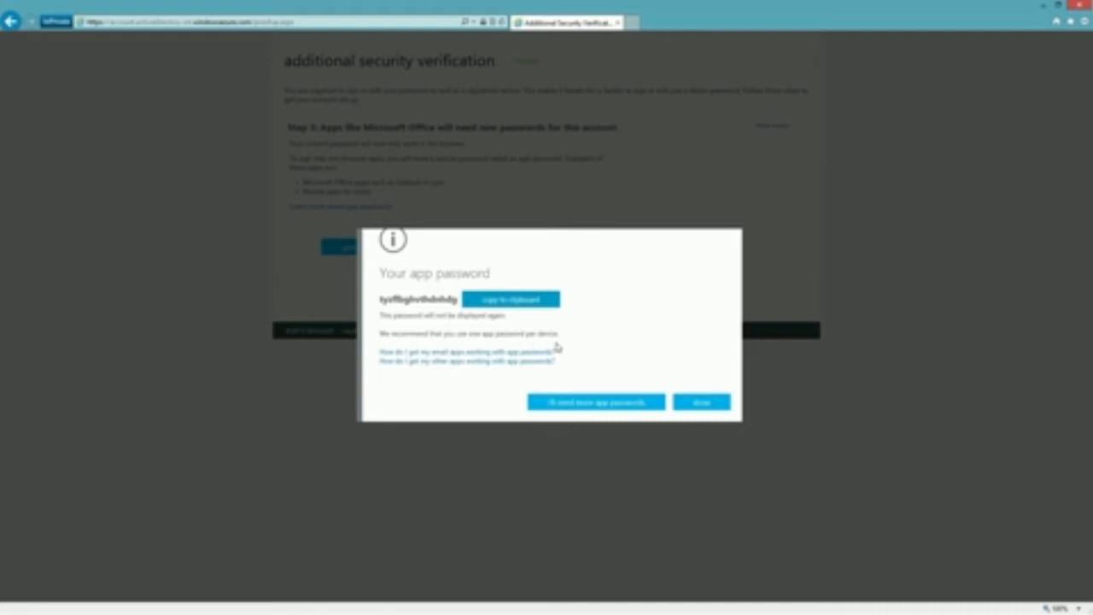
Step: Request more app passwords and create an additional one named Outlook
left_click(596, 404)
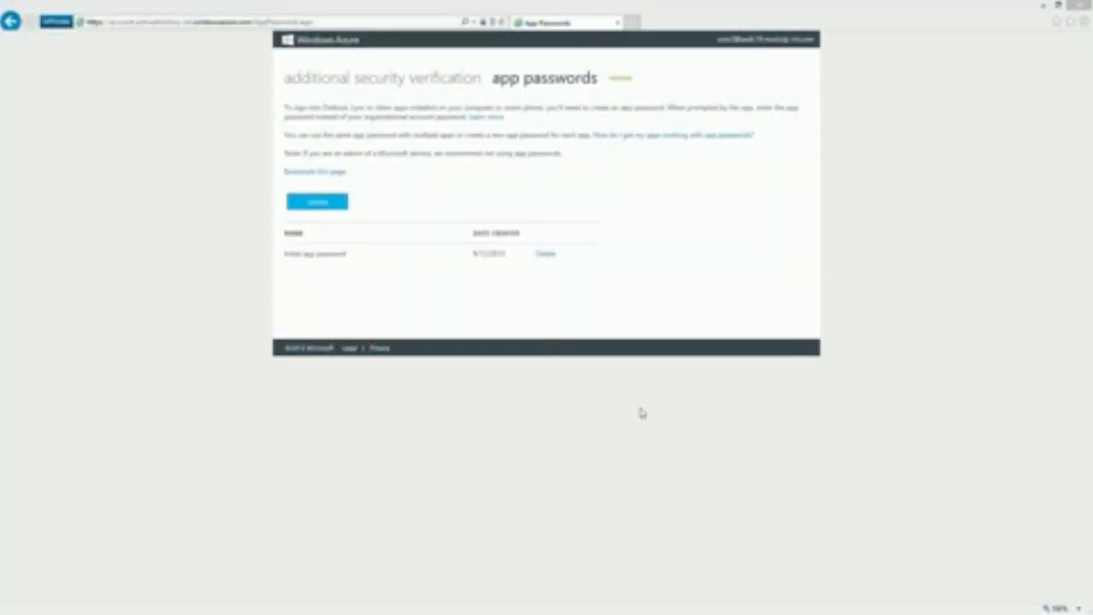
left_click(325, 203)
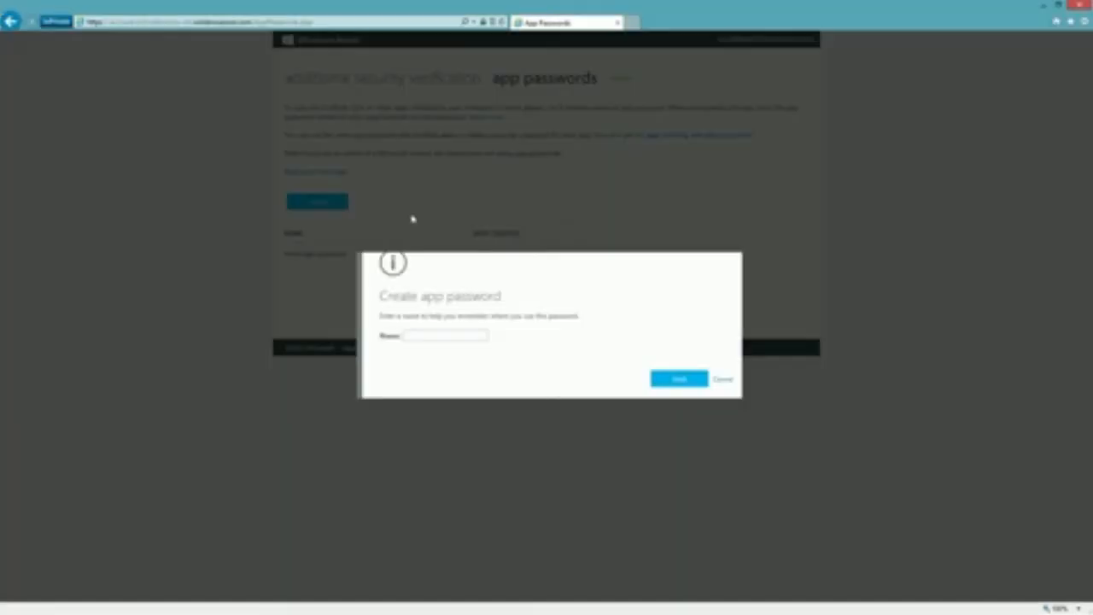
left_click(440, 334)
type("Outlook")
left_click(658, 380)
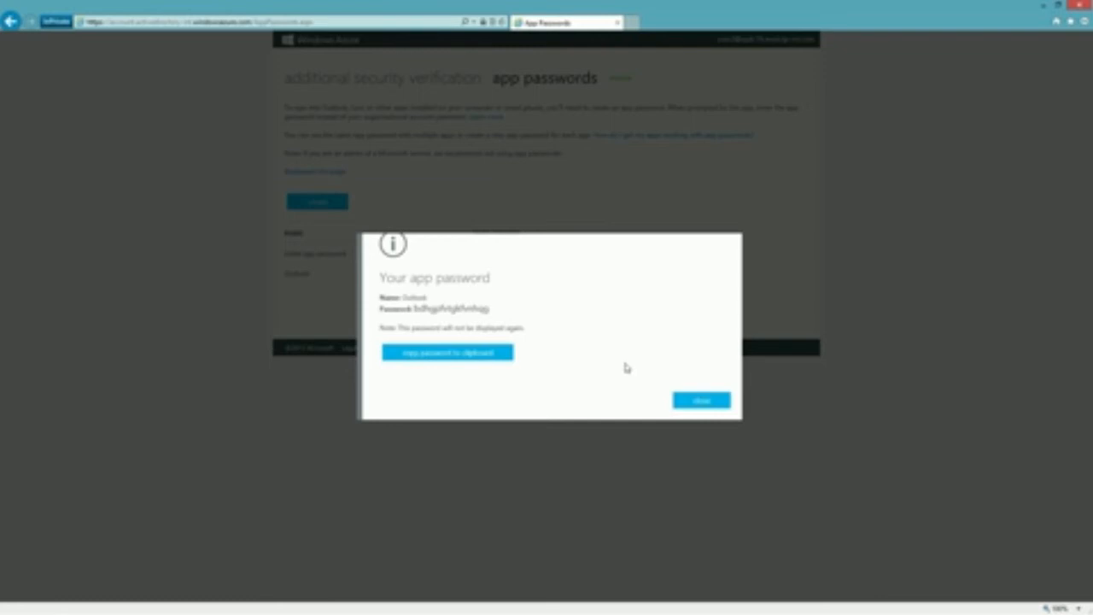
Step: Copy the Outlook app password to the clipboard, allowing access, and bookmark the app passwords page
left_click(486, 355)
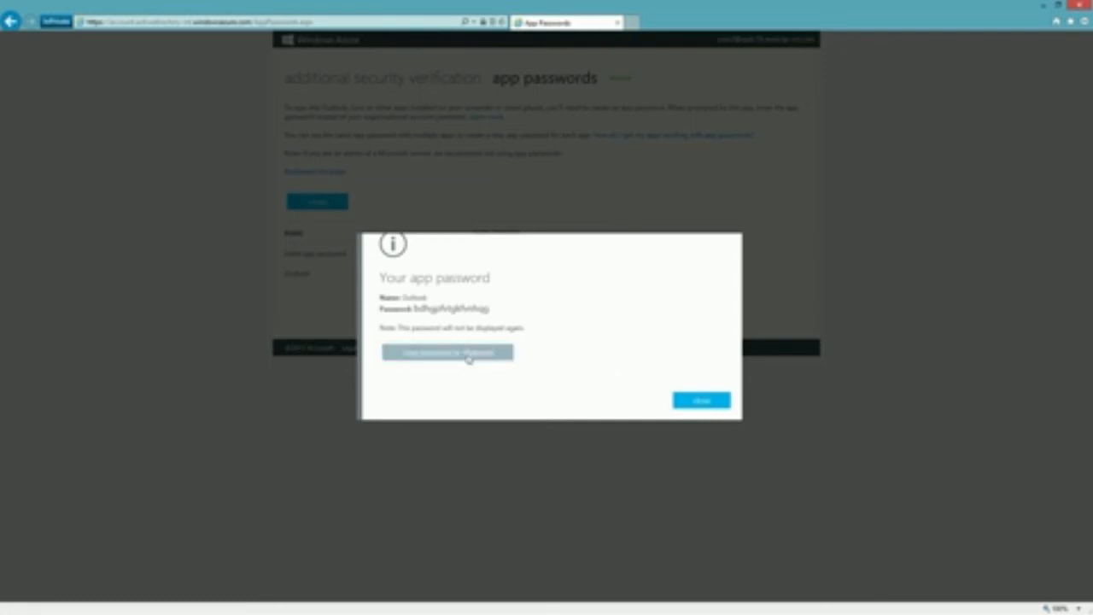
left_click(572, 341)
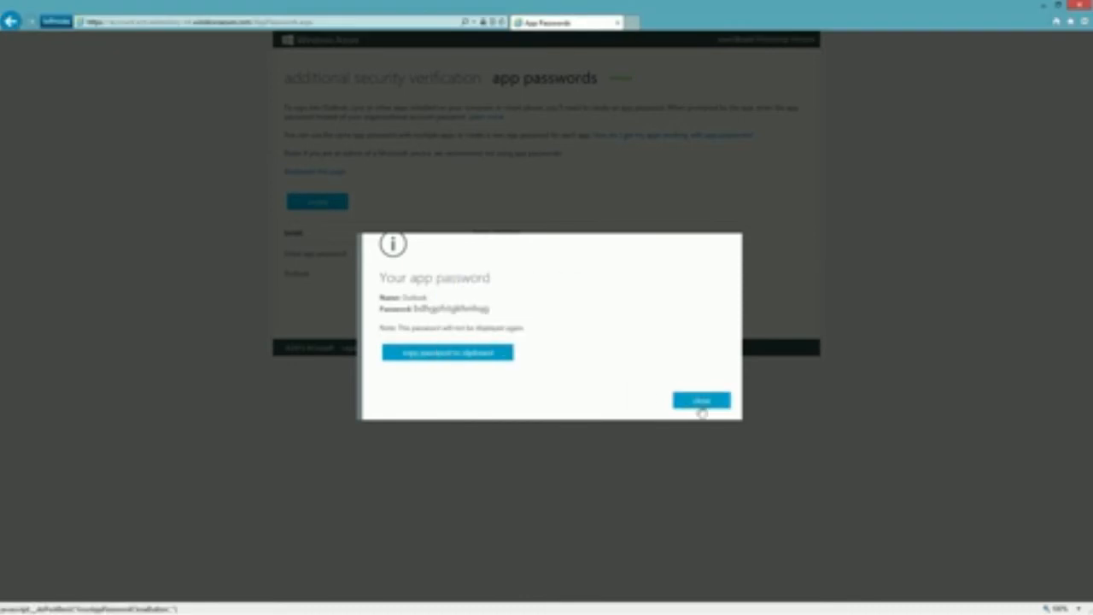
left_click(701, 402)
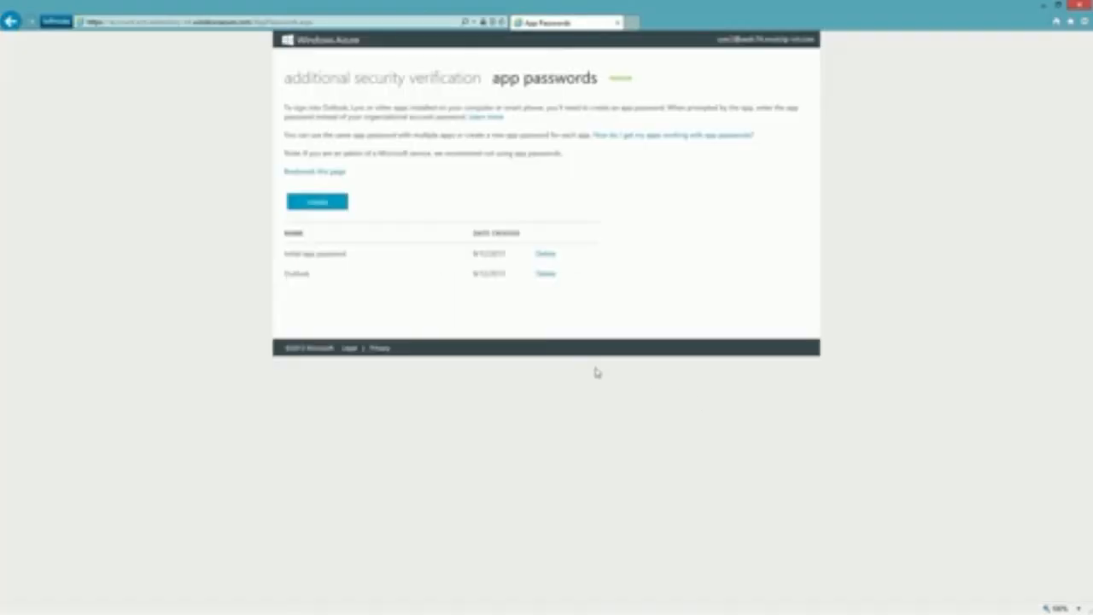
left_click(306, 174)
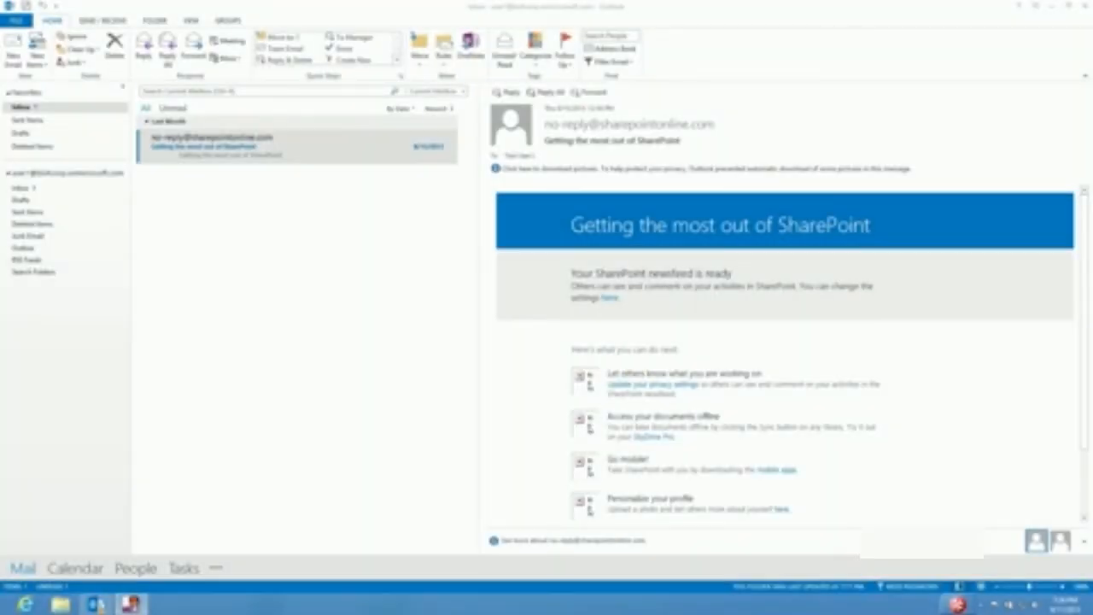
Step: Restart the Outlook desktop app, paste the app password into its sign-in prompt and have the credentials remembered
key("alt+F4")
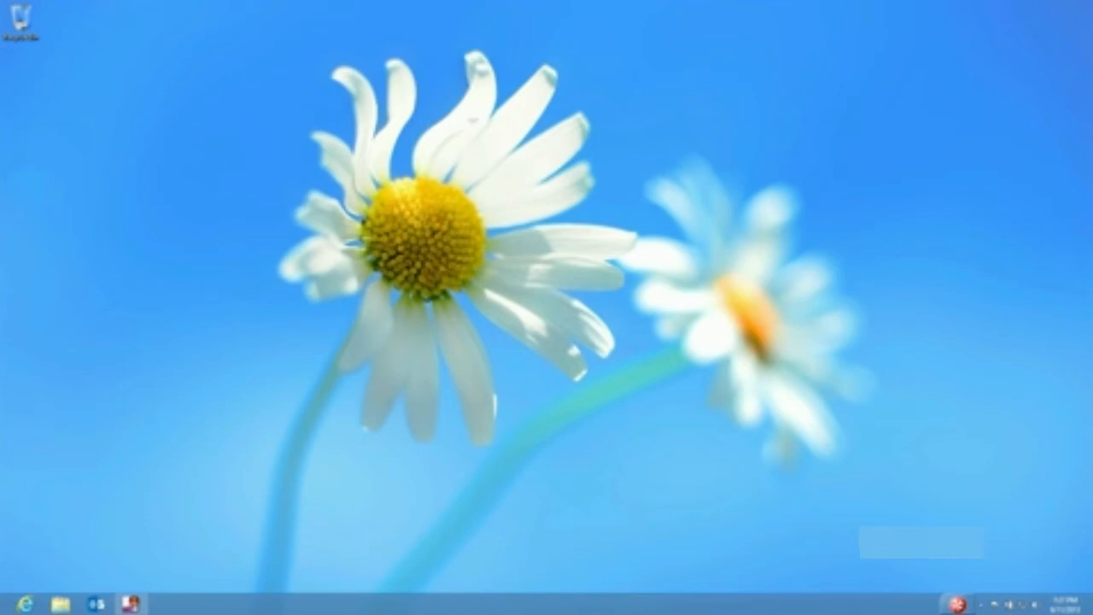
left_click(96, 605)
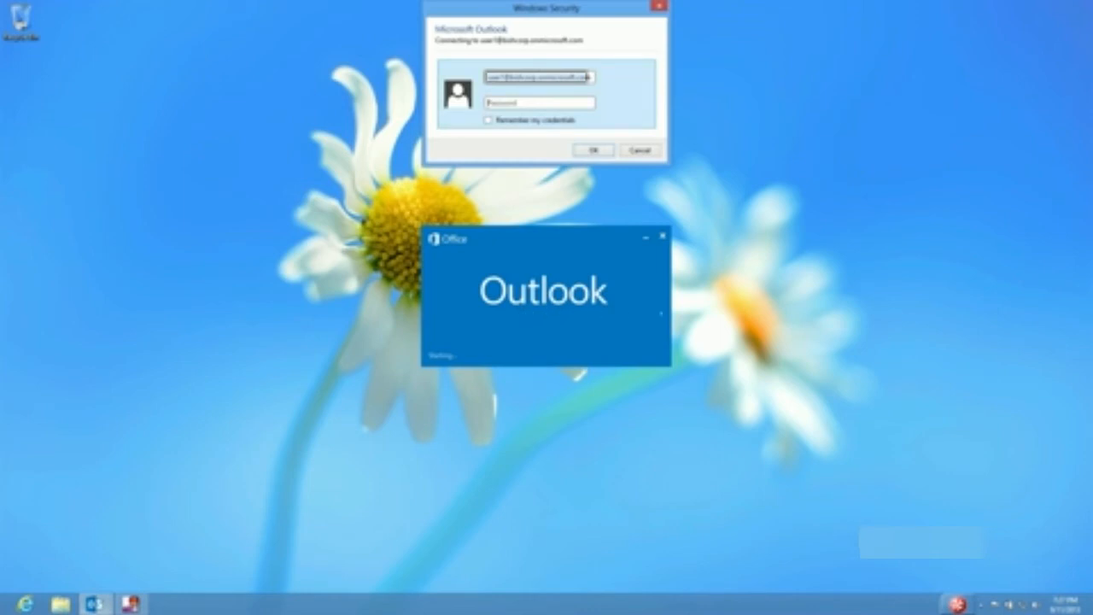
key("ctrl+v")
left_click(489, 119)
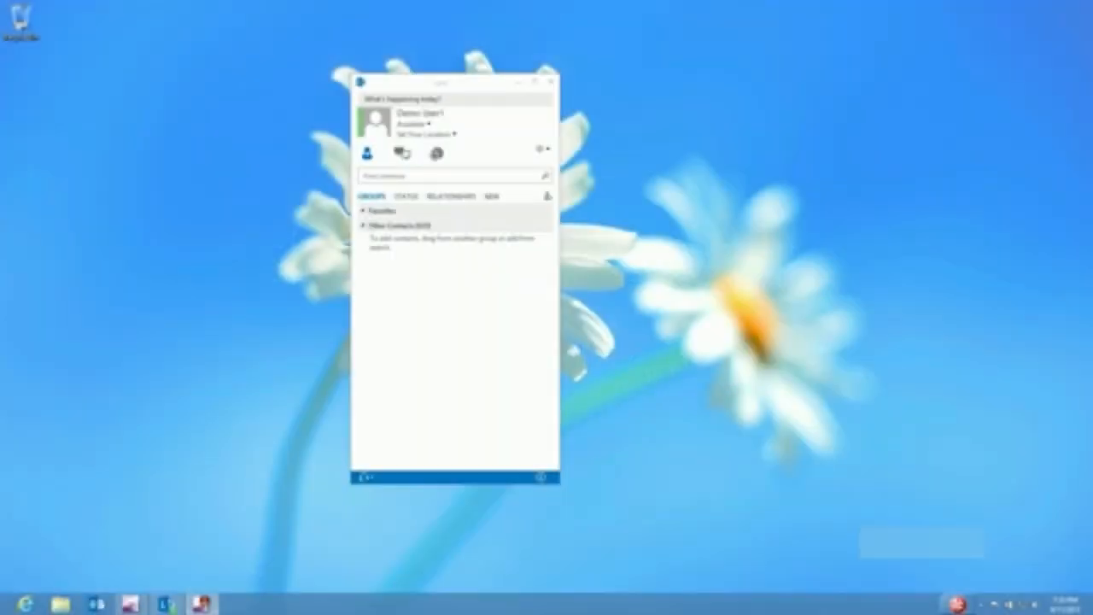
Step: Sign out of Lync and delete its saved sign-in information
left_click(416, 124)
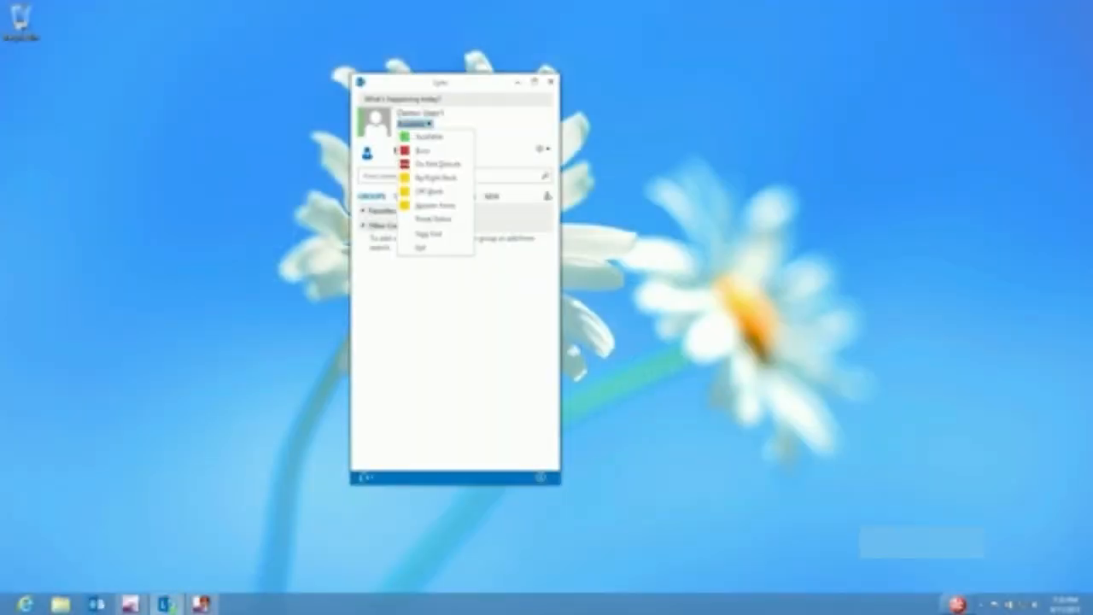
left_click(429, 233)
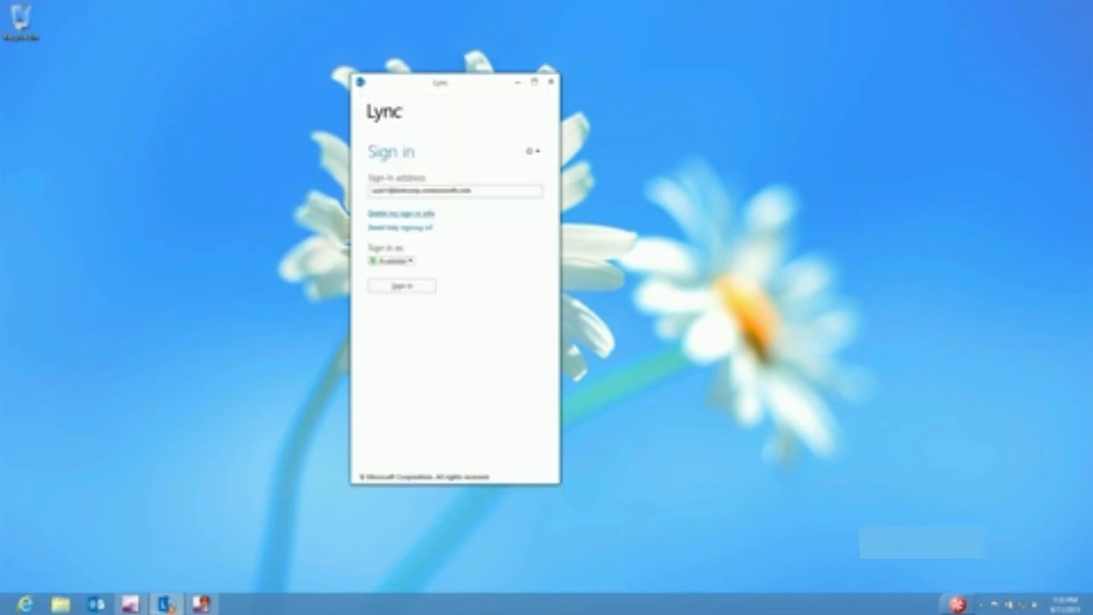
left_click(402, 213)
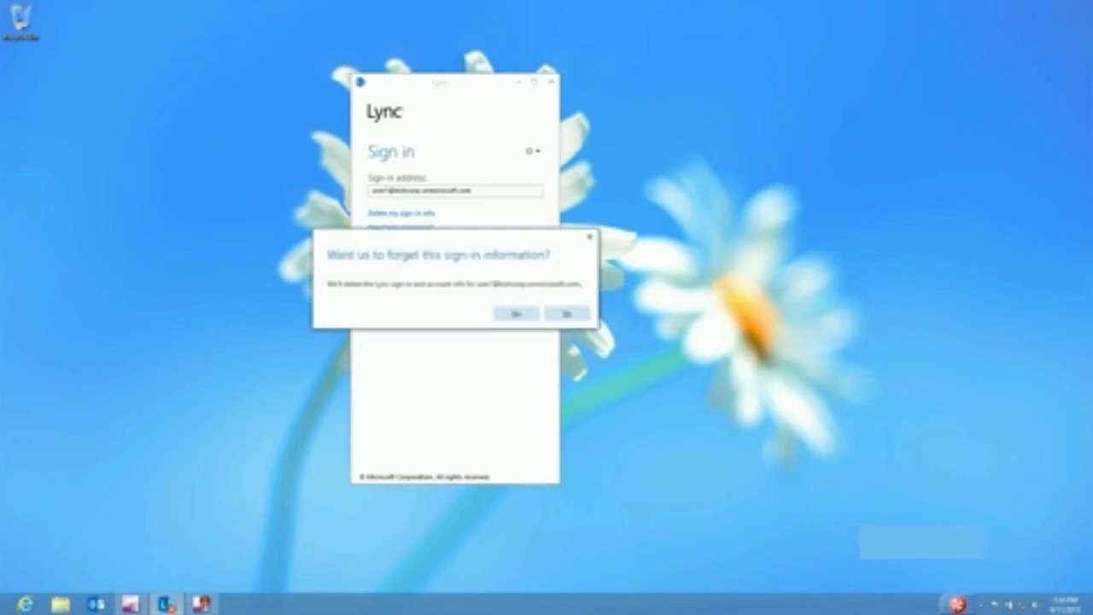
left_click(516, 314)
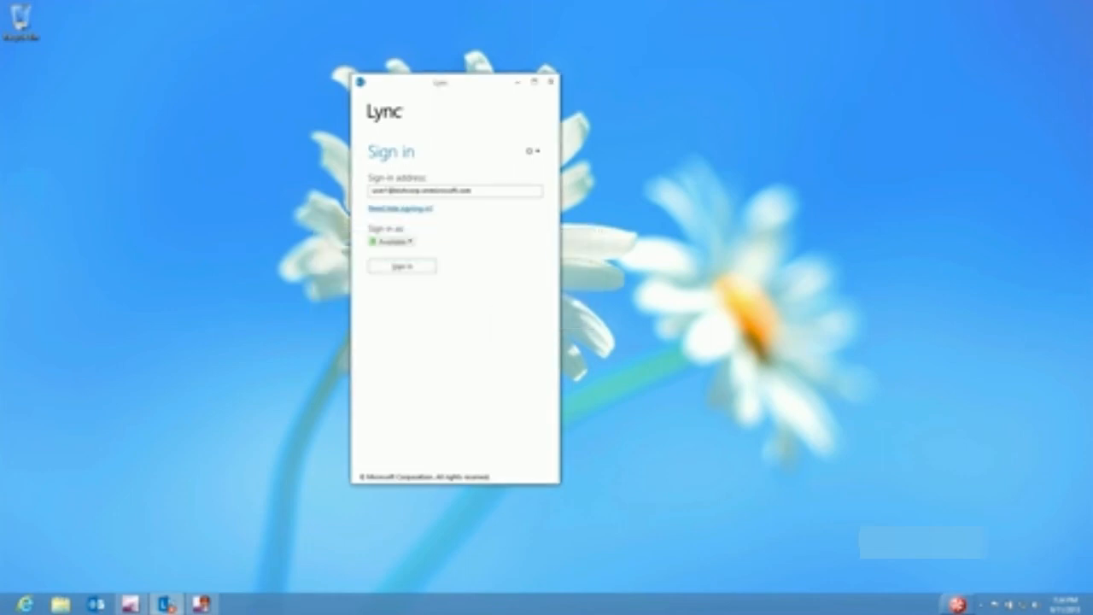
Step: Sign in to Lync again by entering the app password and answer the question about saving the sign-in info
left_click(401, 265)
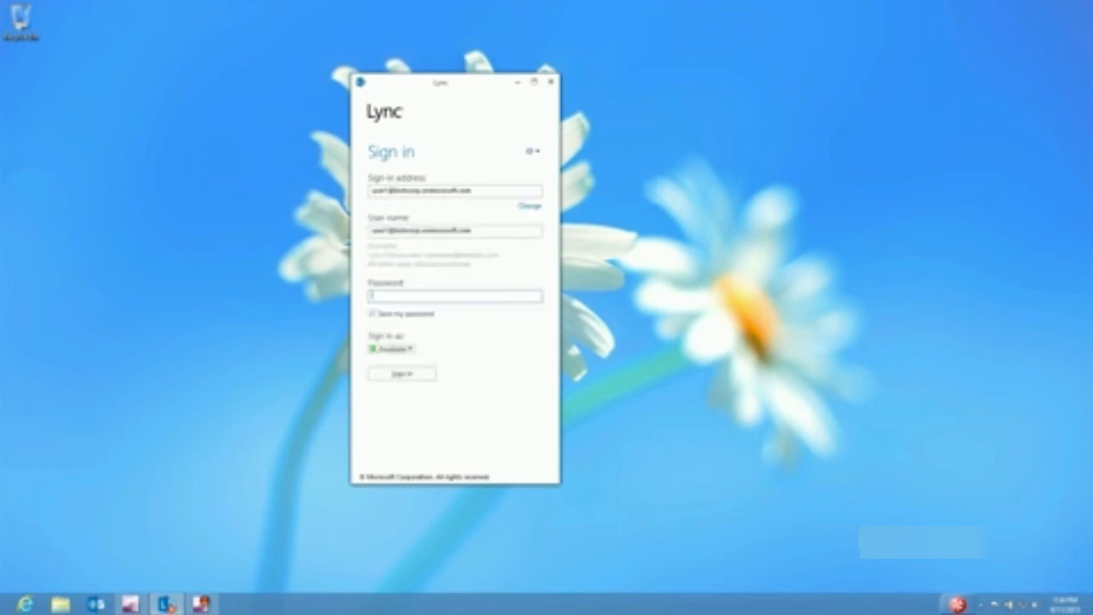
type("********")
key("Return")
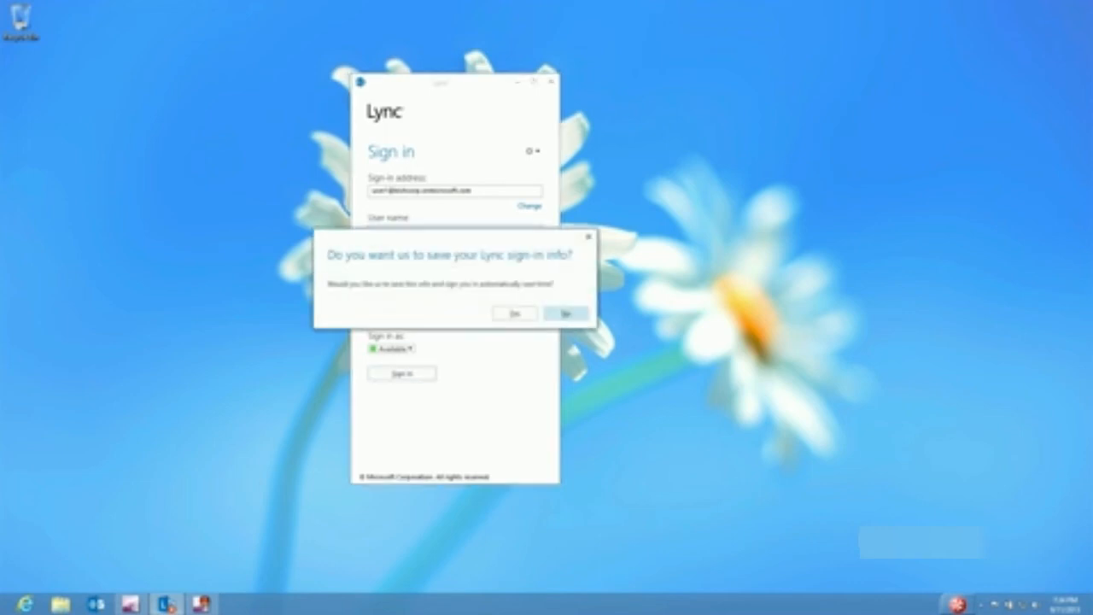
key("Return")
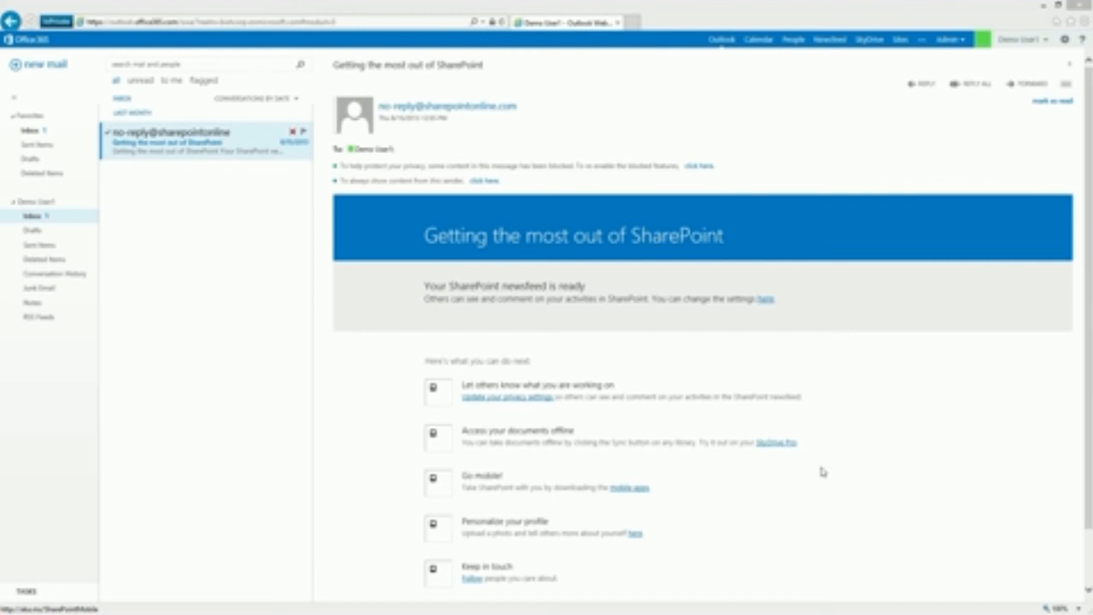
Step: In the browser, go through the Office 365 password settings to the account's security phone numbers and open the app passwords page
left_click(1064, 39)
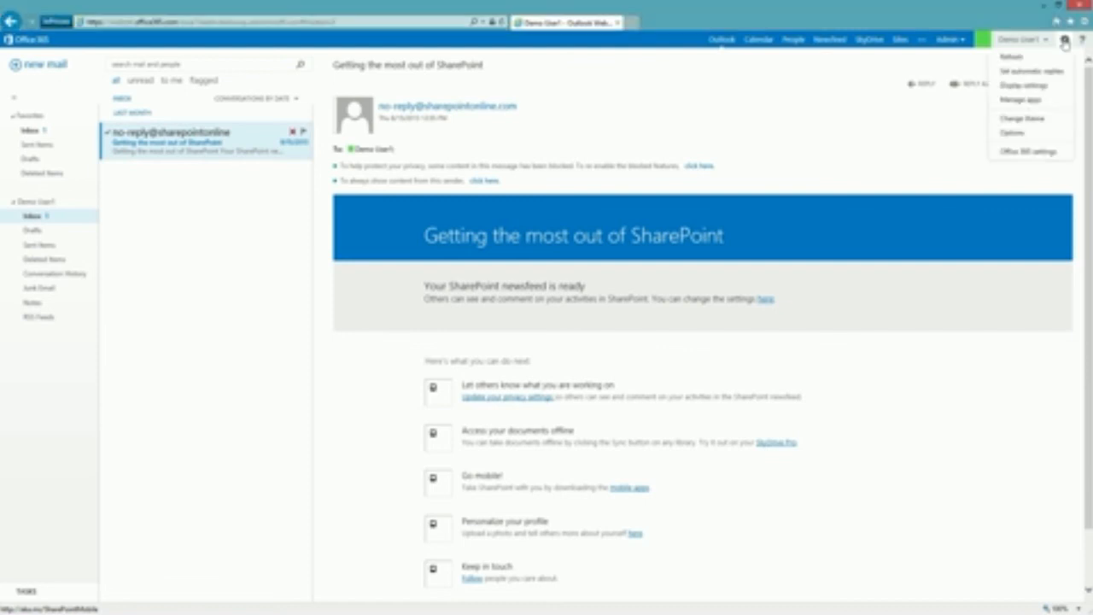
left_click(1043, 153)
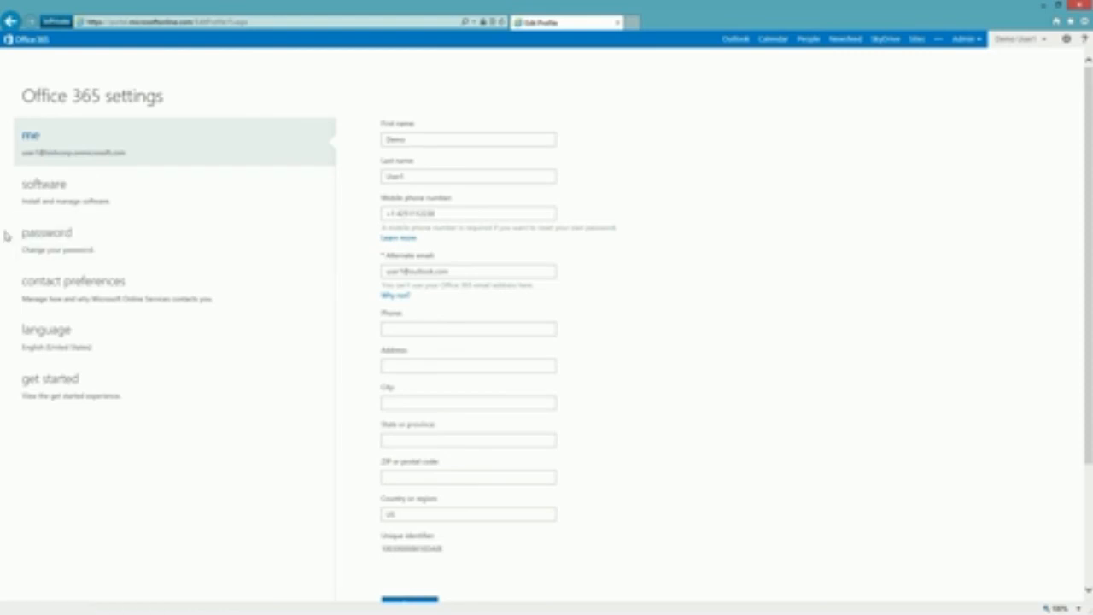
left_click(51, 246)
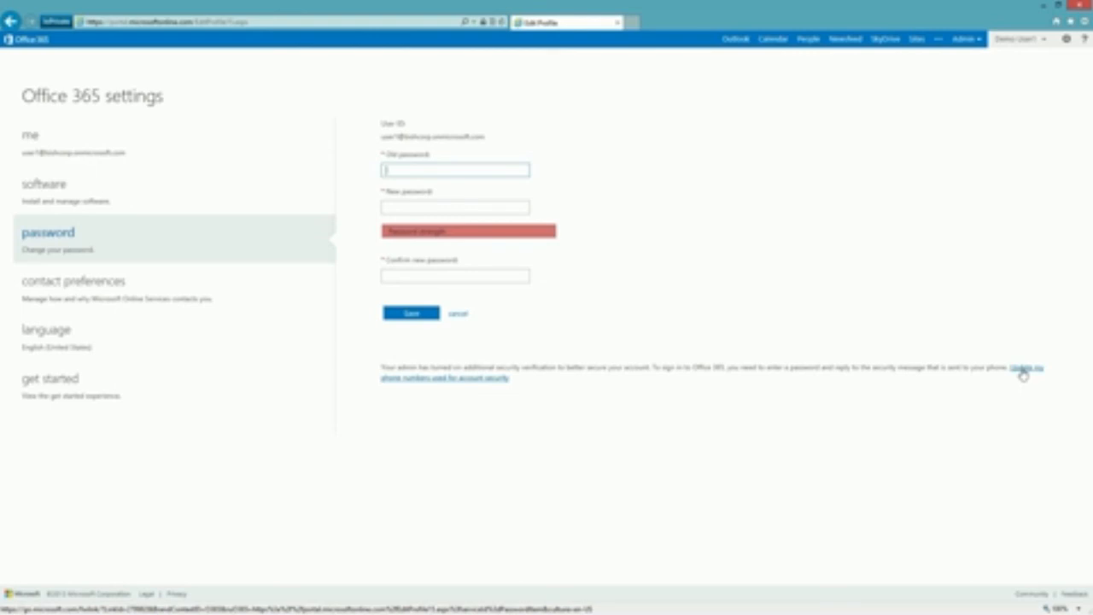
left_click(1021, 369)
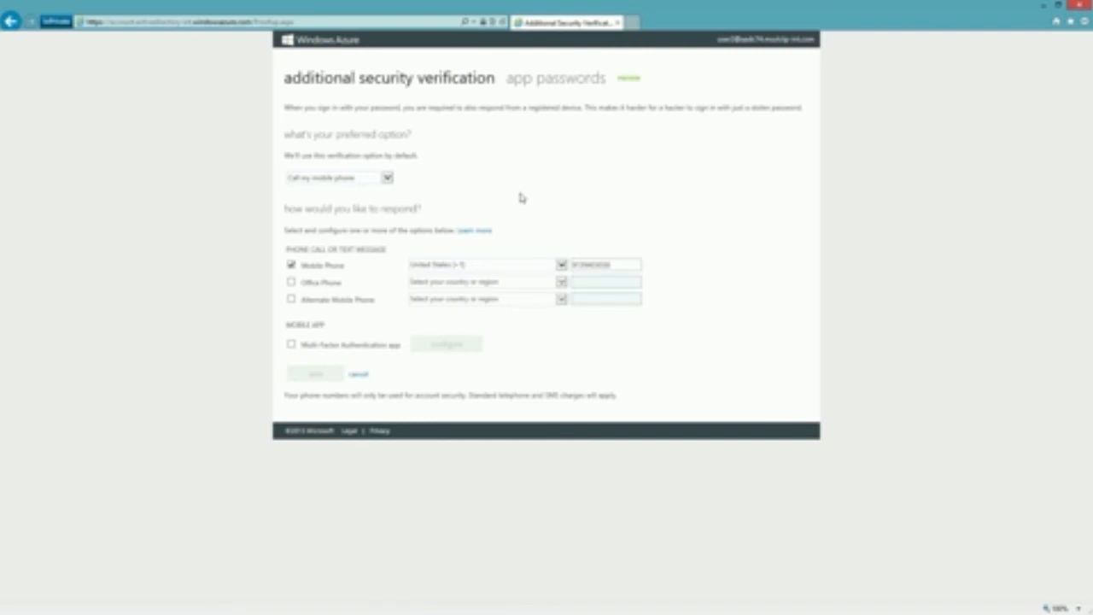
left_click(547, 80)
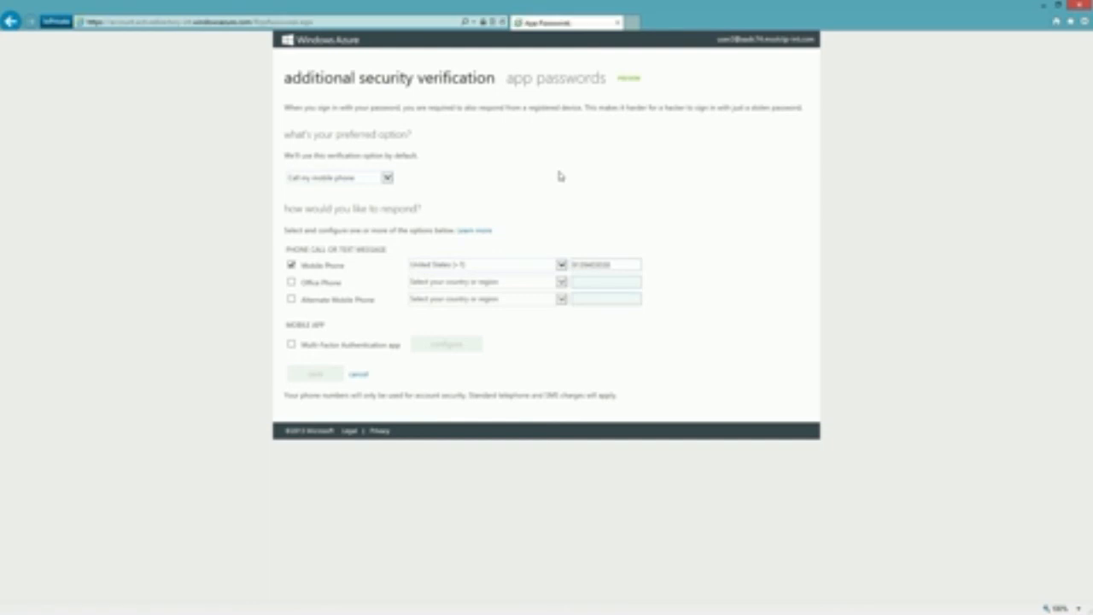